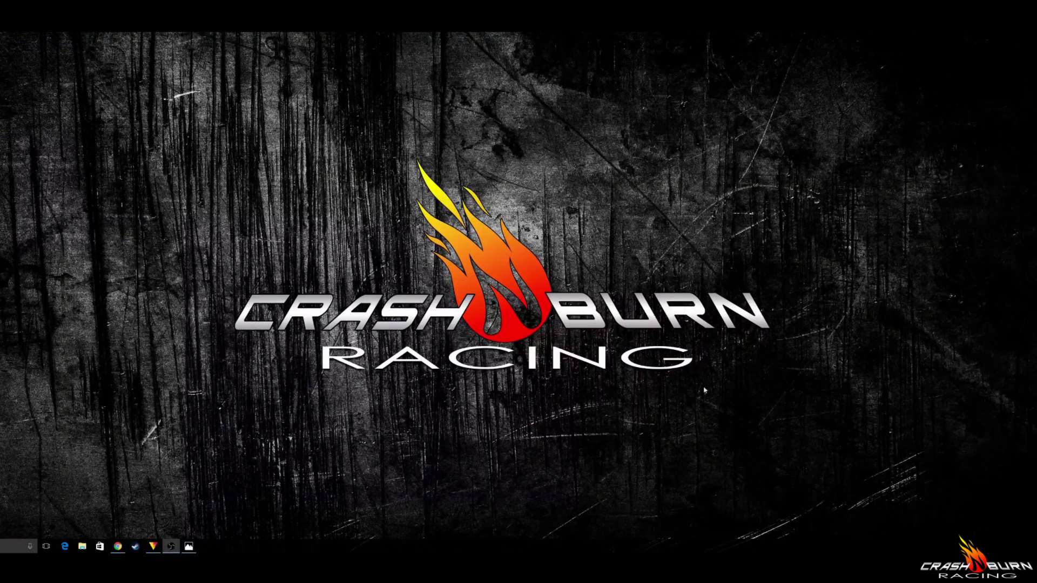
# Step: Open the Photos viewer showing the quadcopter drone frame render from the taskbar
pyautogui.click(188, 546)
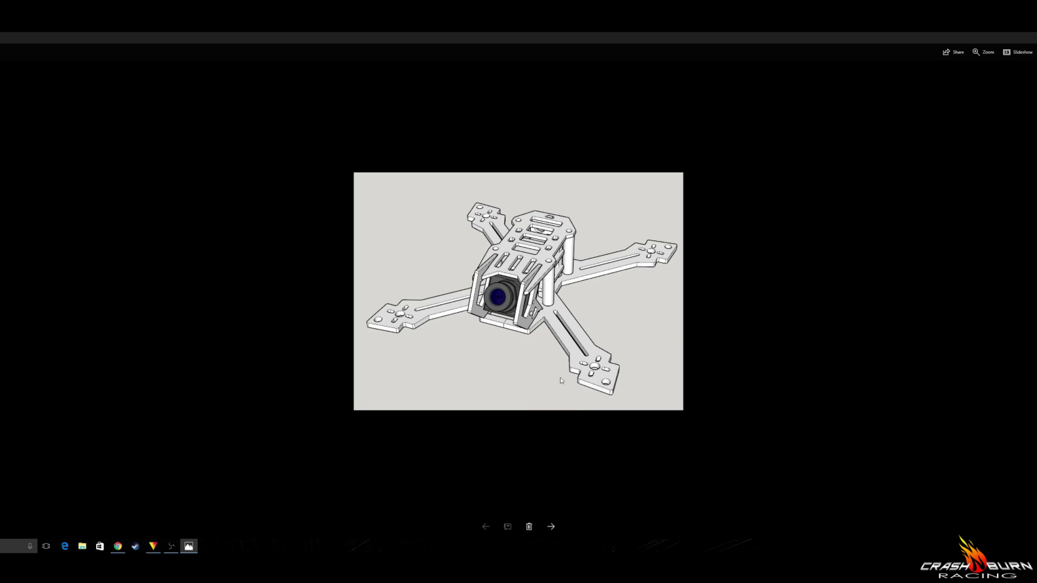
# Step: Step through the next three drone frame renders, then close the Photos viewer
pyautogui.click(552, 532)
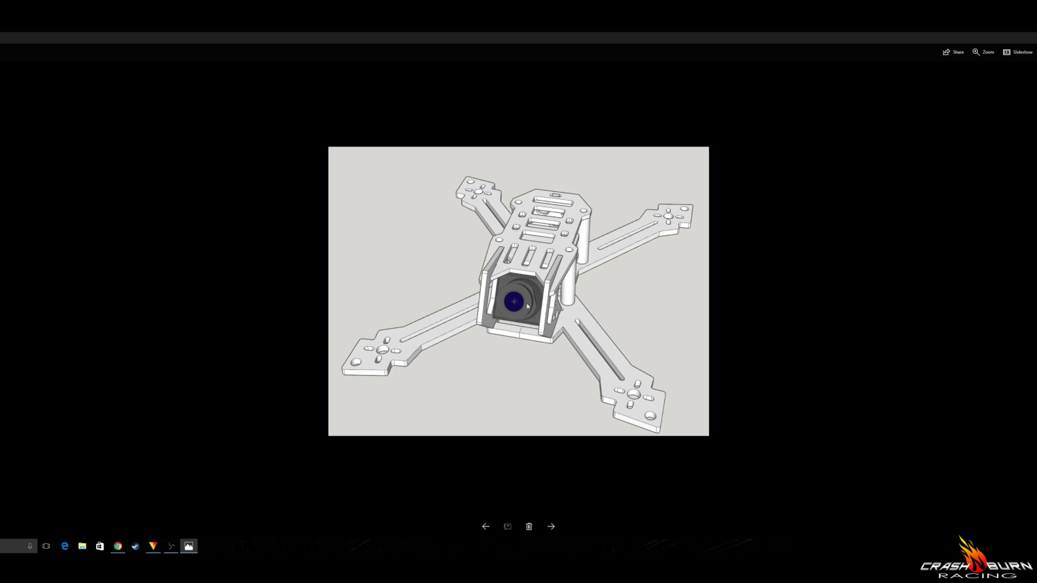
pyautogui.click(550, 528)
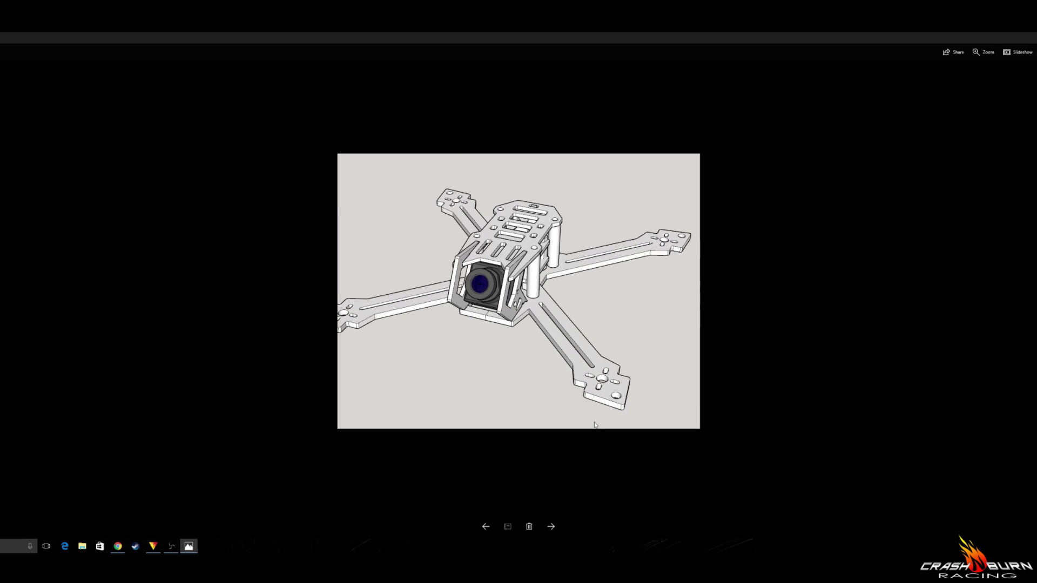
pyautogui.click(551, 535)
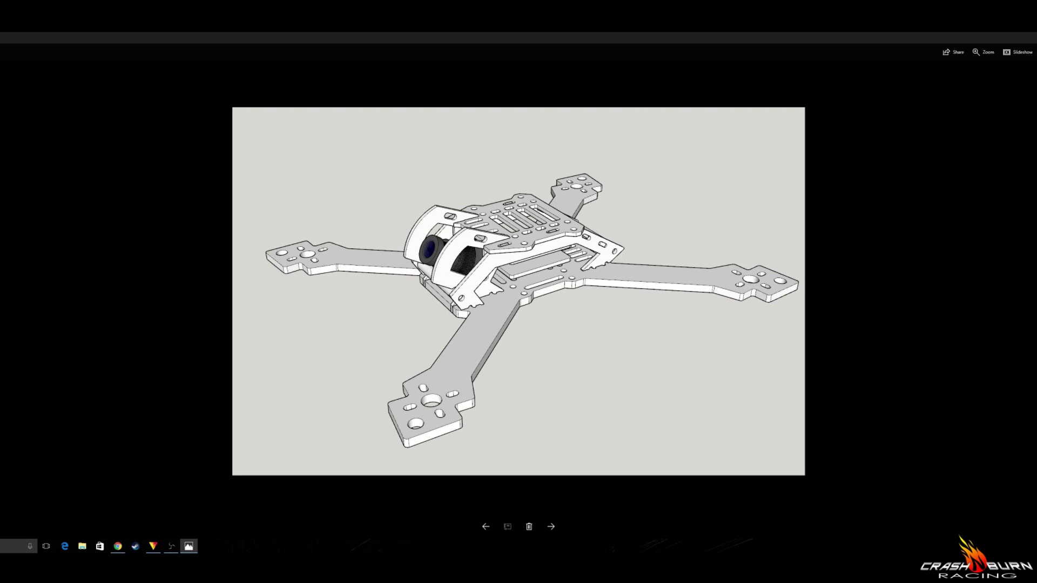
pyautogui.hotkey('alt', 'F4')
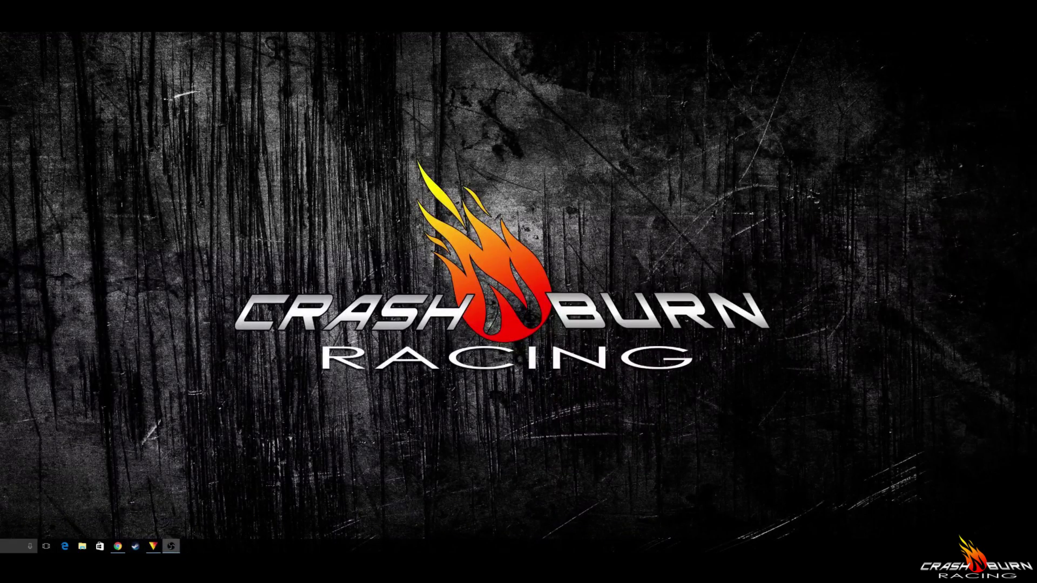
# Step: Restore Chrome, glance at the Blade Torrent 110 FPV page, then show the pagoda-antenna gerber folder
pyautogui.click(118, 547)
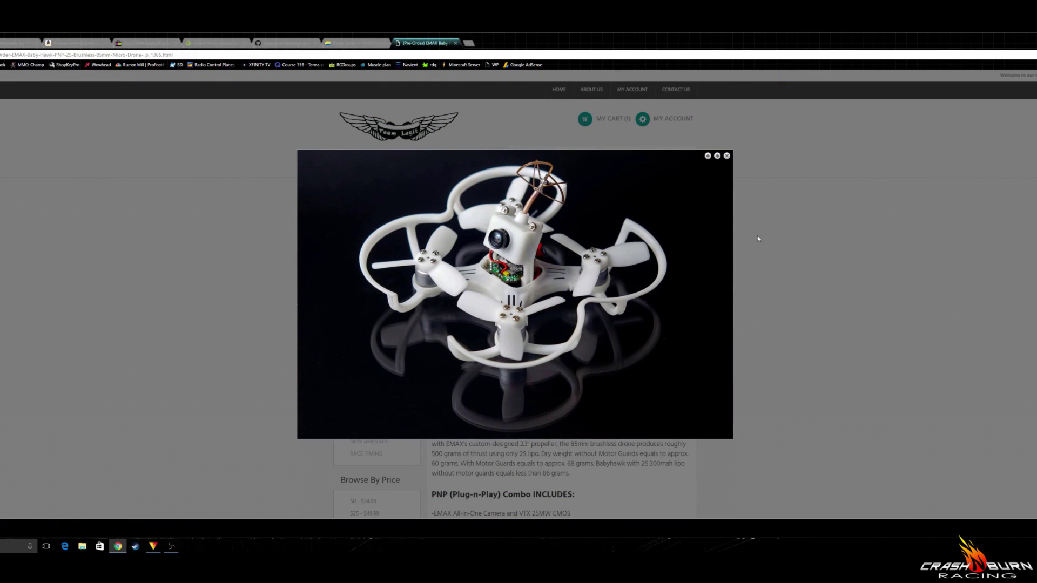
pyautogui.click(357, 42)
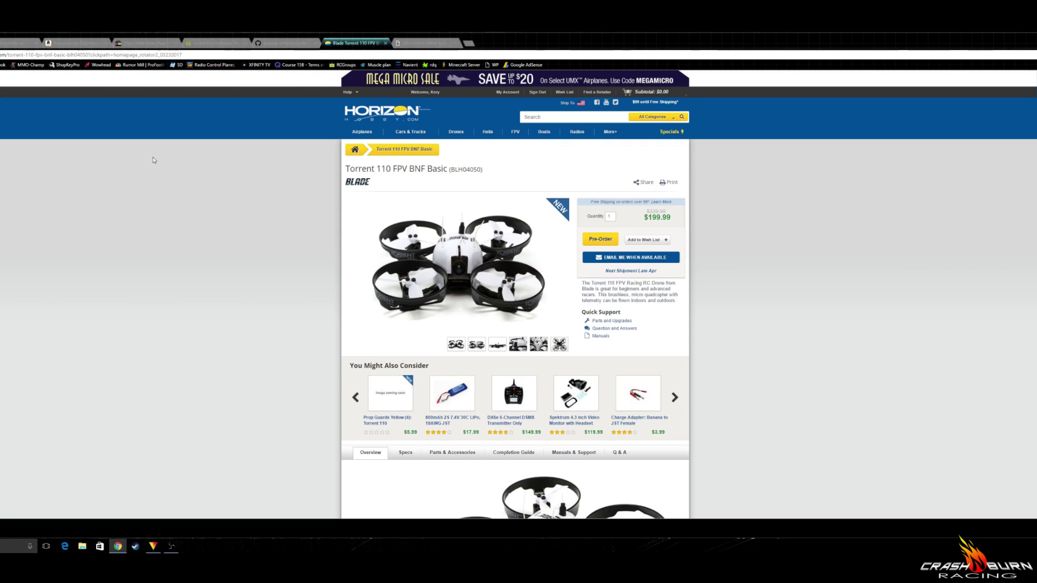
pyautogui.click(290, 43)
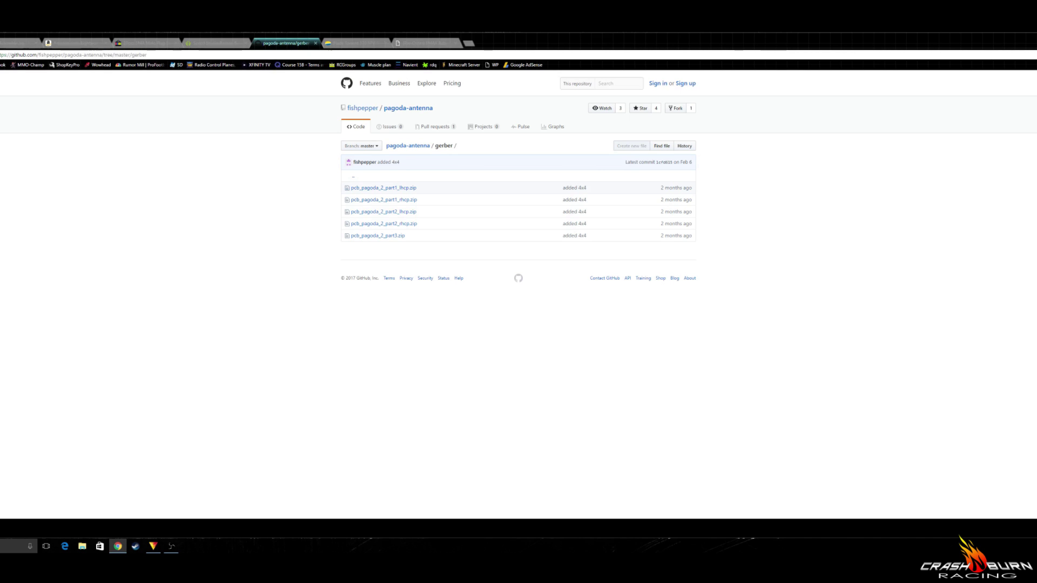
# Step: Review the pagoda-antenna repo root and its gerber zip files, then switch to the Seeed Studio tab
pyautogui.click(408, 145)
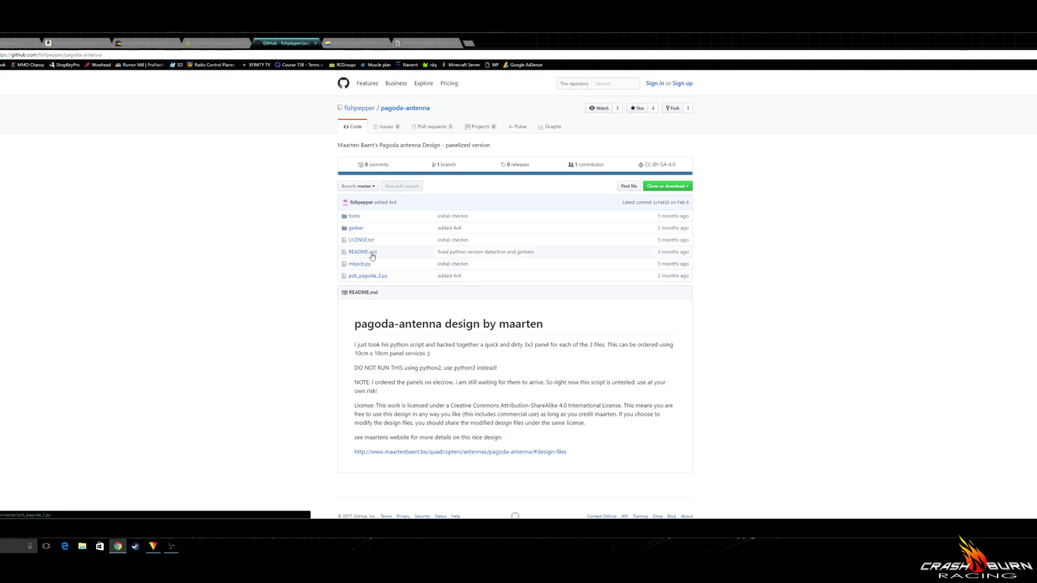
pyautogui.click(356, 229)
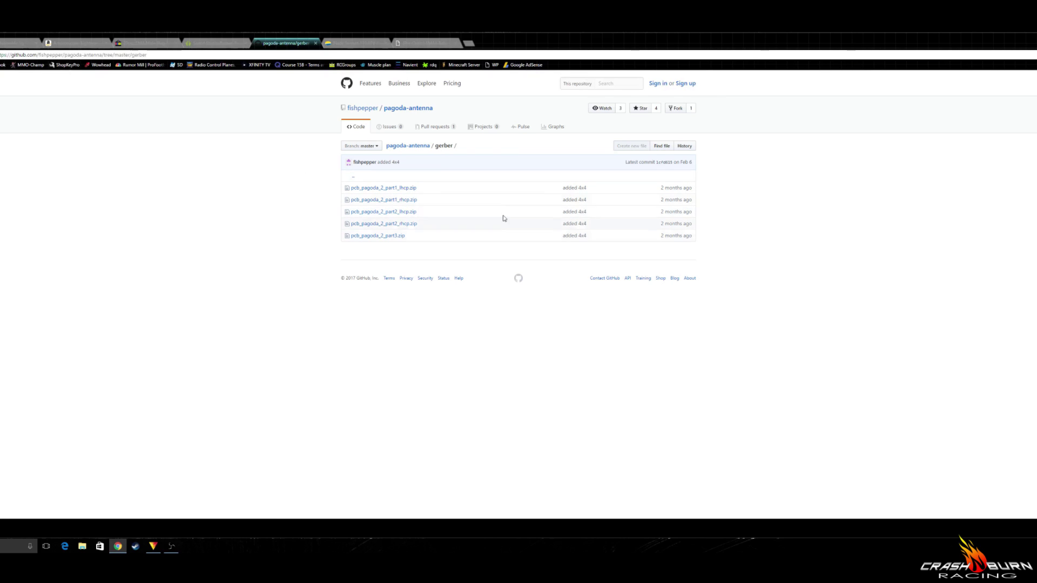
pyautogui.click(216, 43)
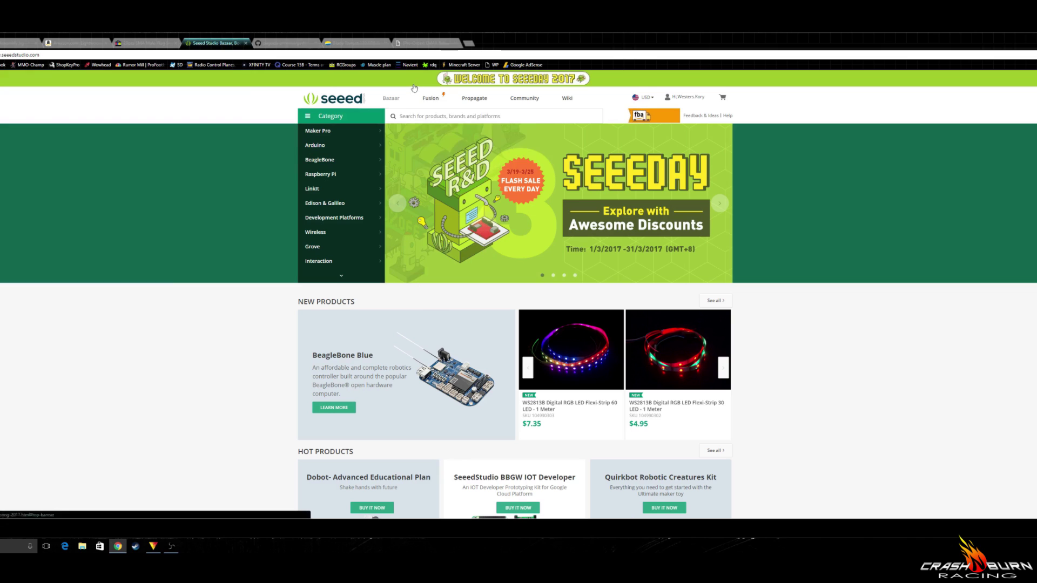
# Step: Start a Fusion PCB order with 1 mm board thickness and Black PCB colour
pyautogui.click(438, 97)
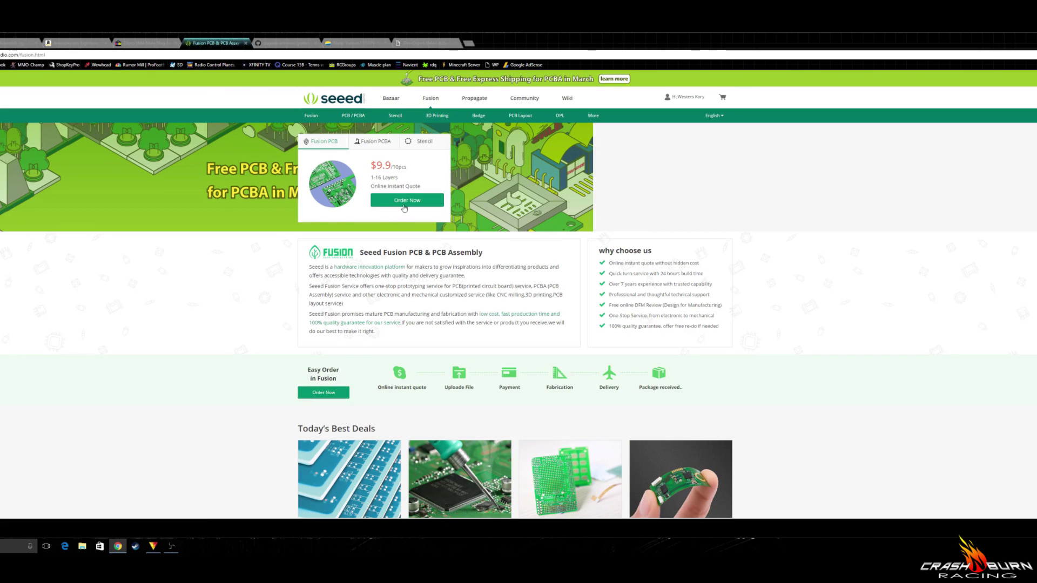
pyautogui.click(402, 200)
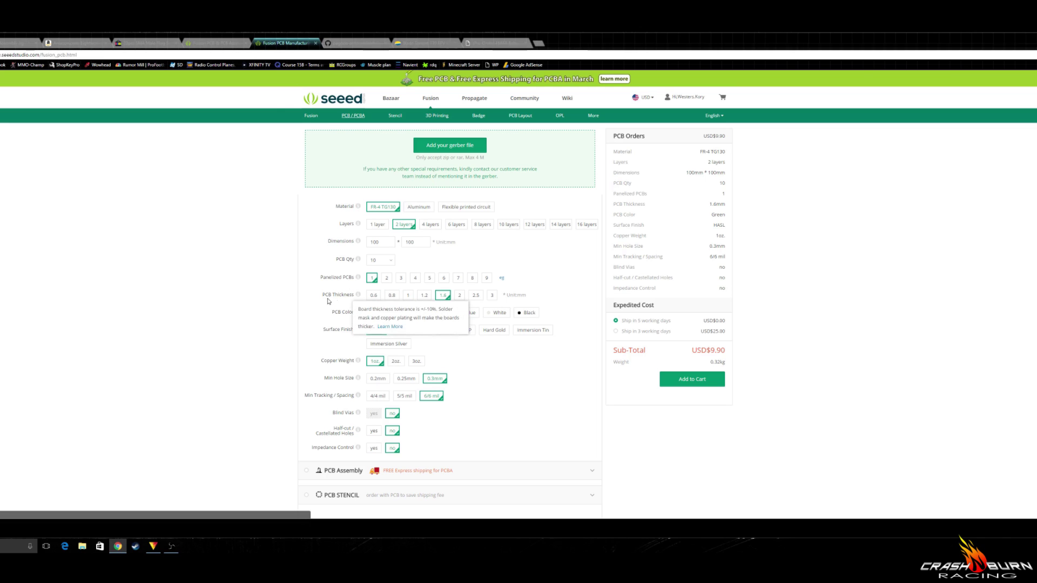
pyautogui.click(409, 297)
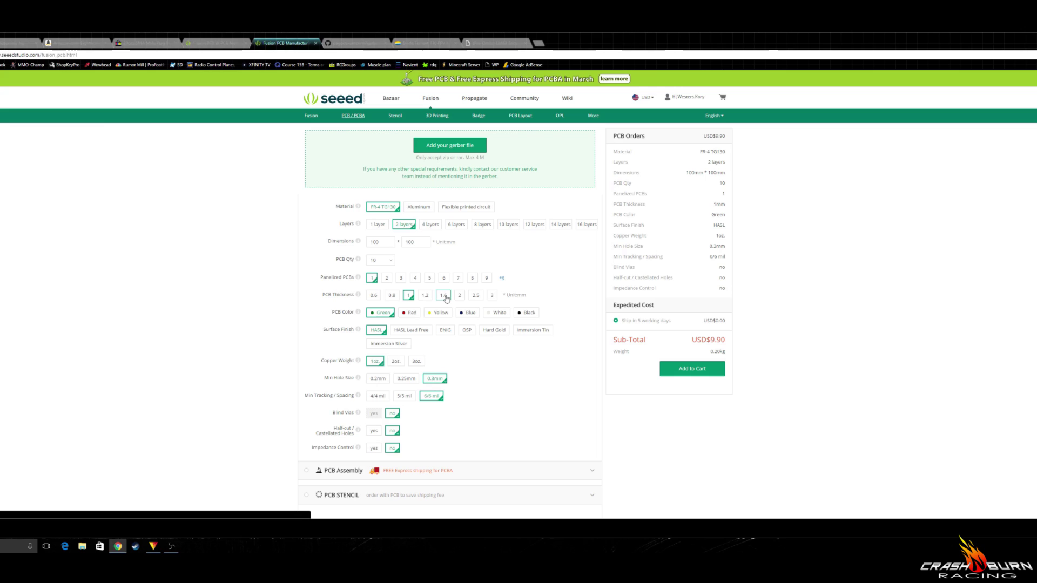
pyautogui.moveTo(358, 379)
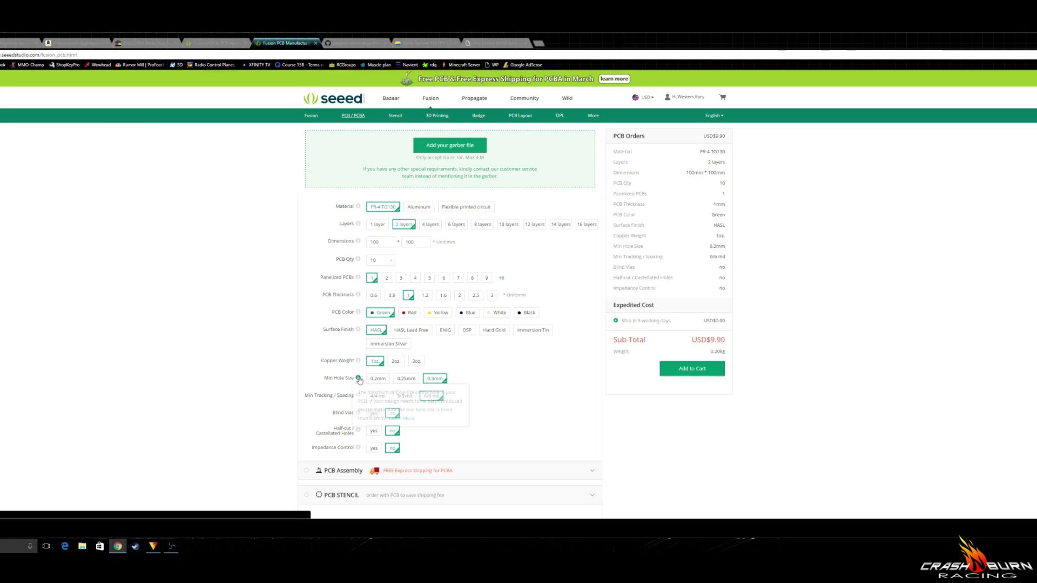
pyautogui.click(530, 316)
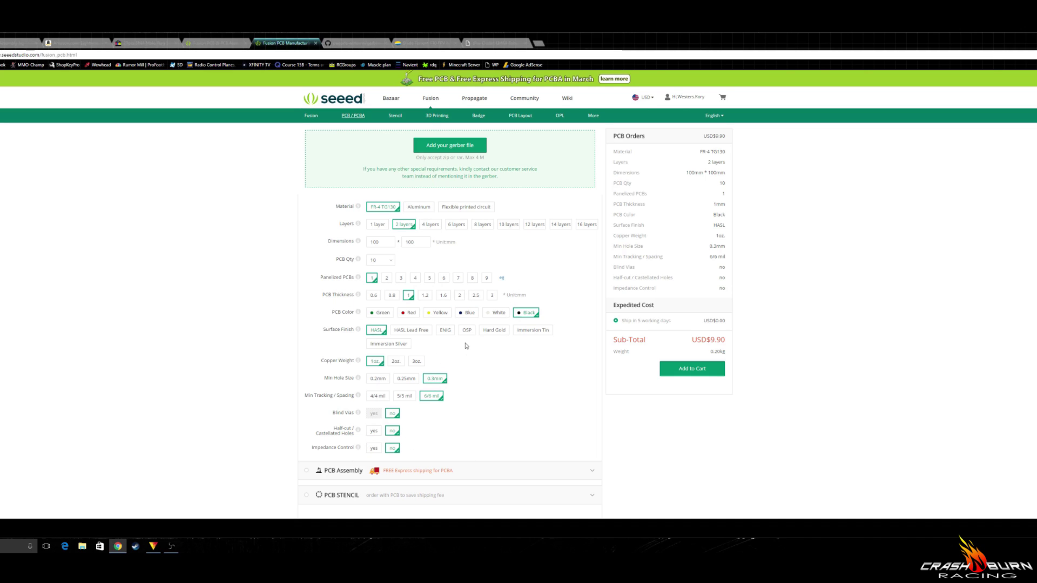
# Step: Upload the part1_rhcp Gerber zip to the PCB order
pyautogui.click(454, 149)
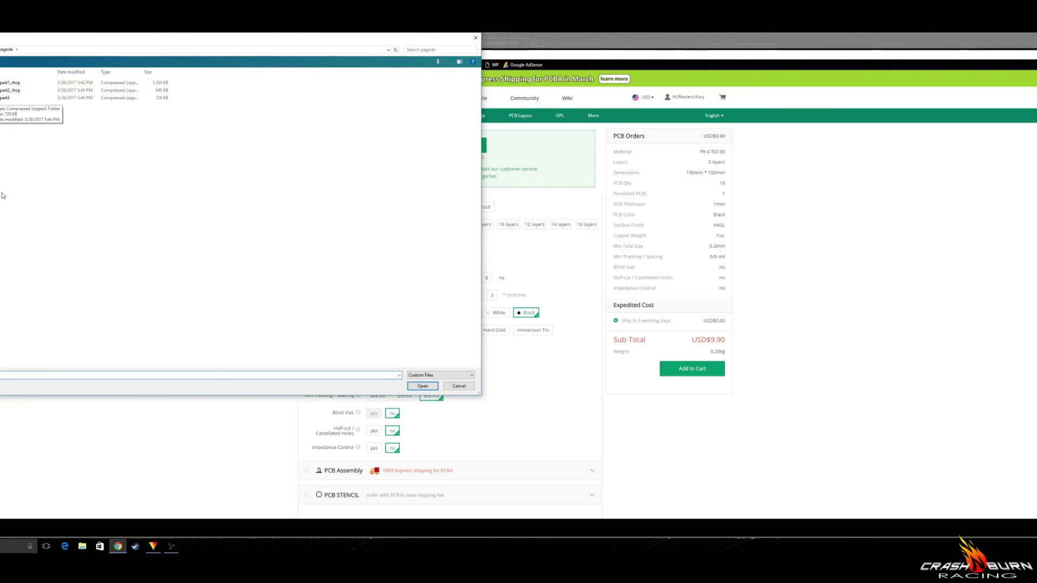
pyautogui.click(10, 83)
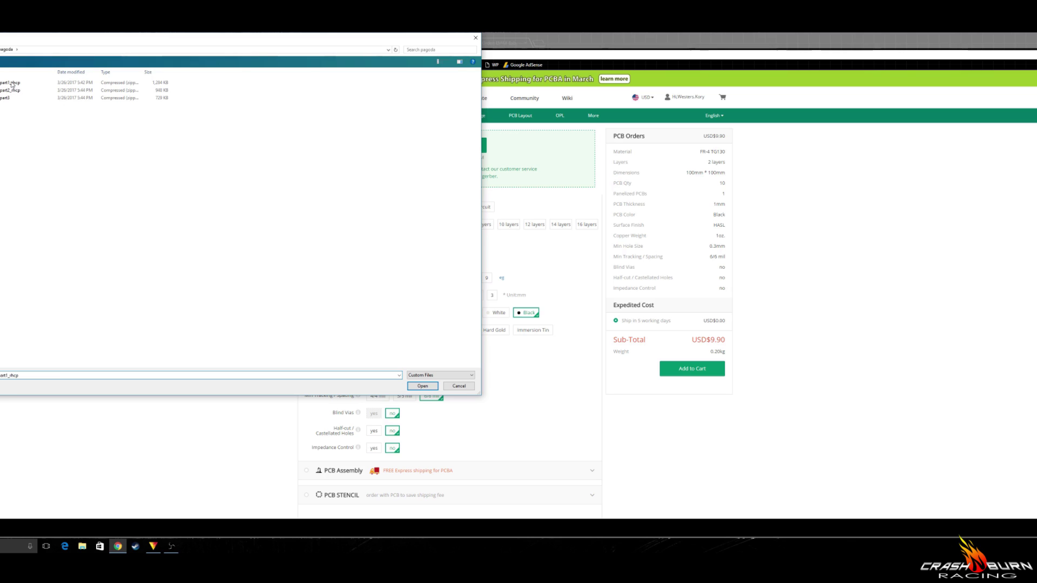
pyautogui.click(422, 386)
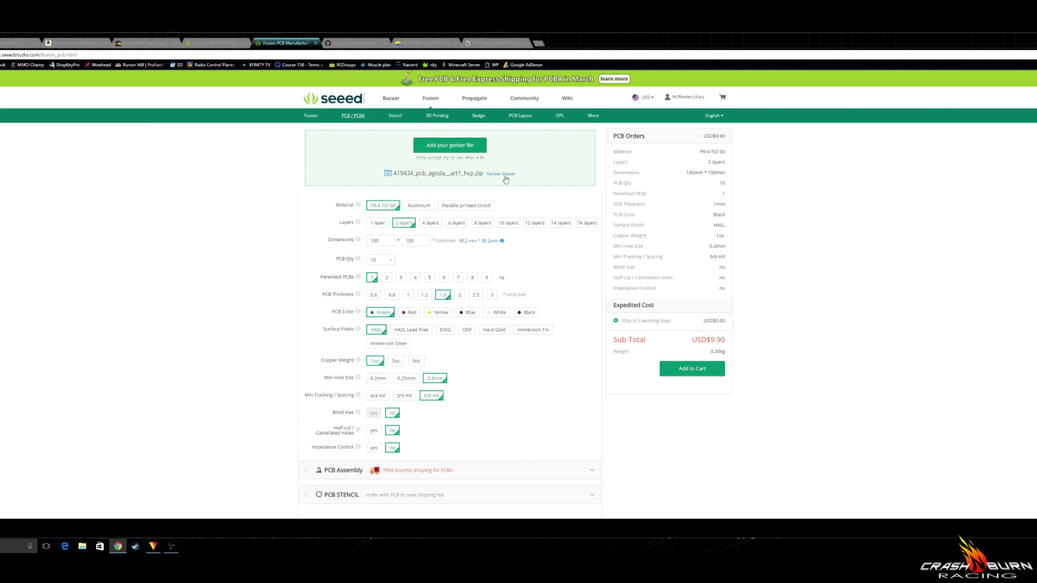
pyautogui.click(499, 174)
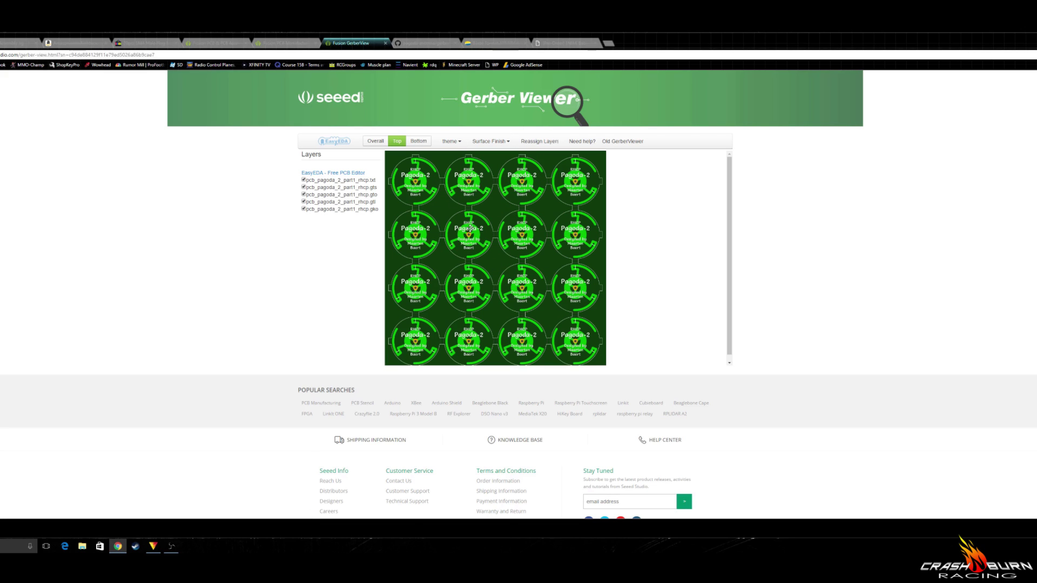
pyautogui.click(385, 44)
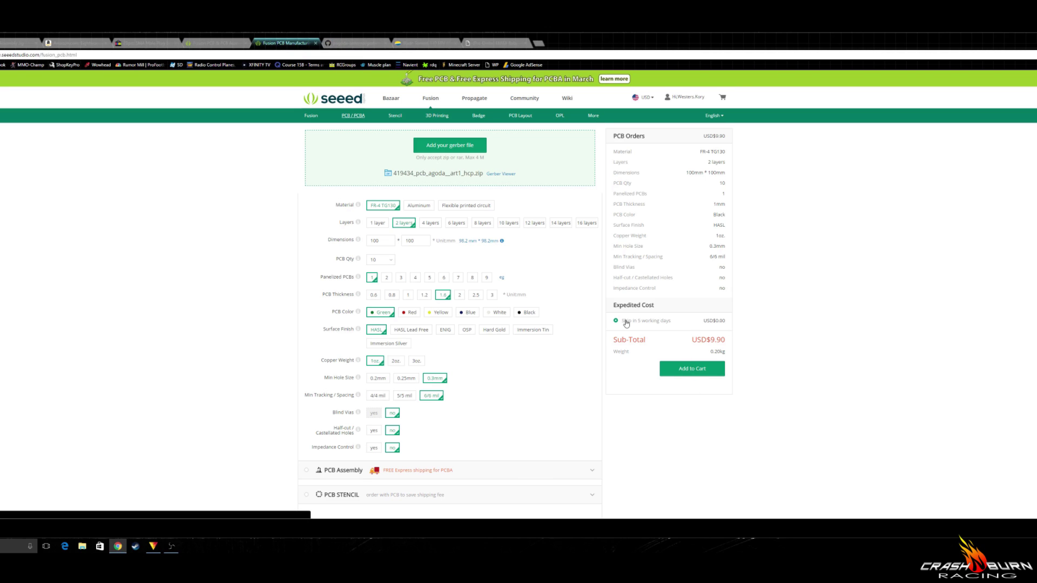
# Step: Add the first board to the cart, set the next order to 1 mm and Black, and pick its Gerber file
pyautogui.click(671, 368)
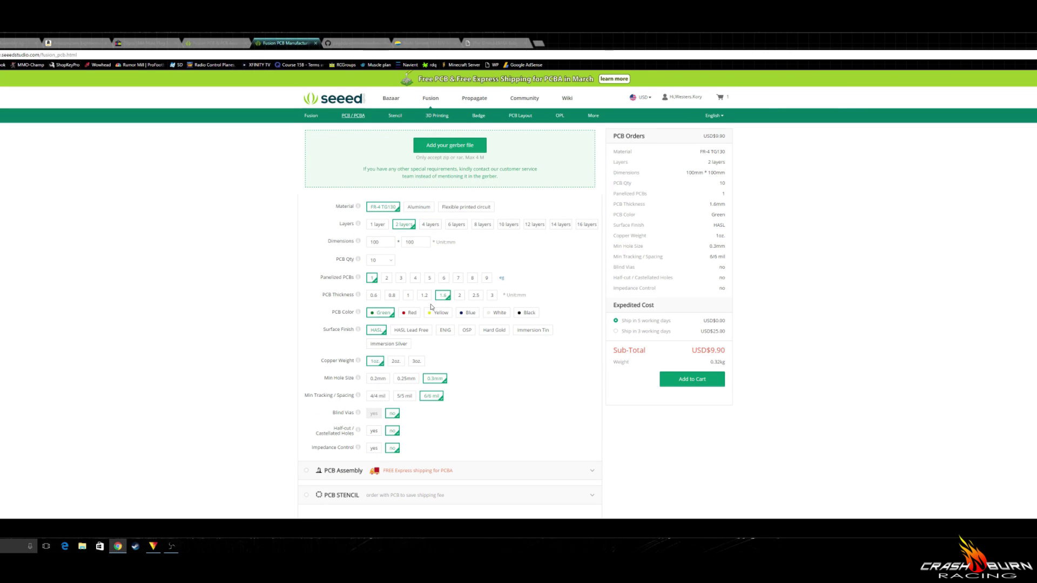
pyautogui.click(408, 297)
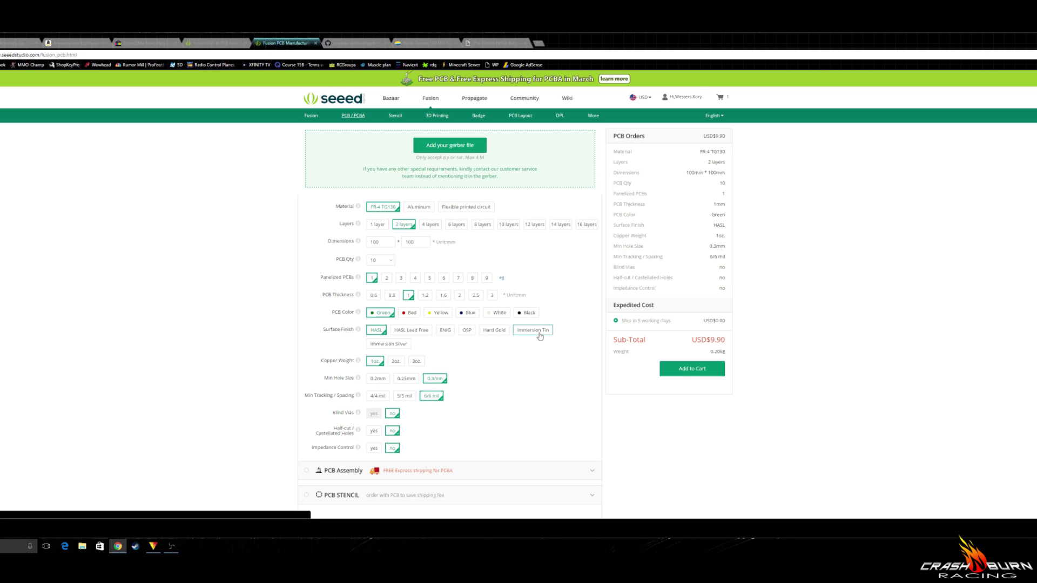
pyautogui.click(533, 317)
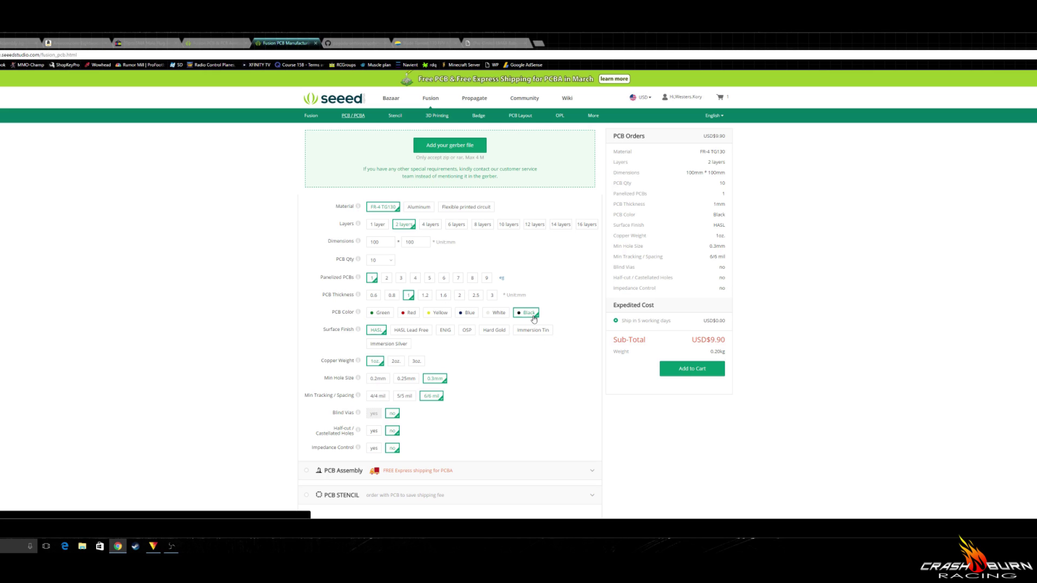
pyautogui.click(462, 149)
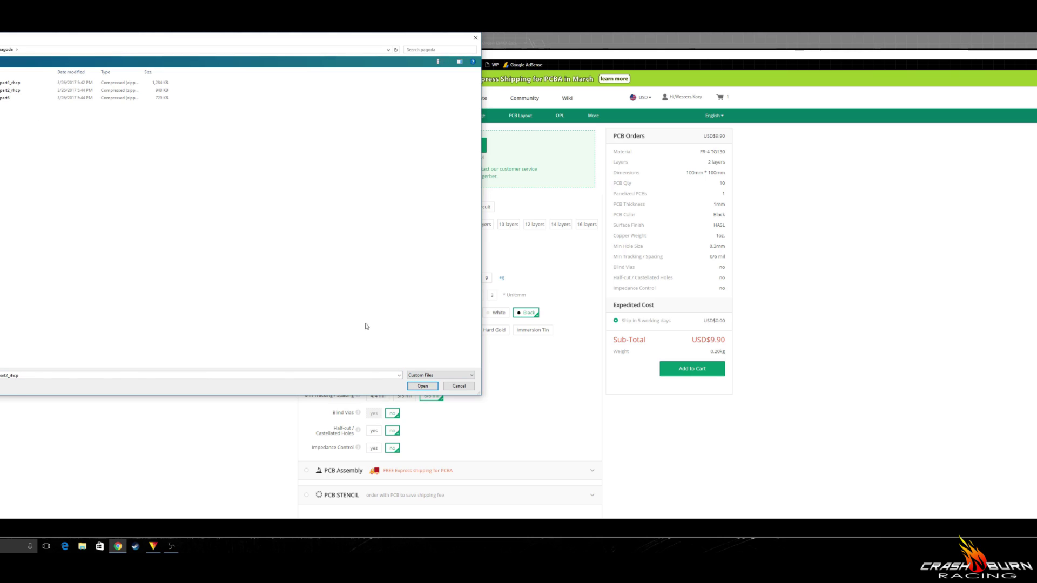
# Step: Upload the chosen part2_rhcp Gerber zip to the new PCB order
pyautogui.click(422, 385)
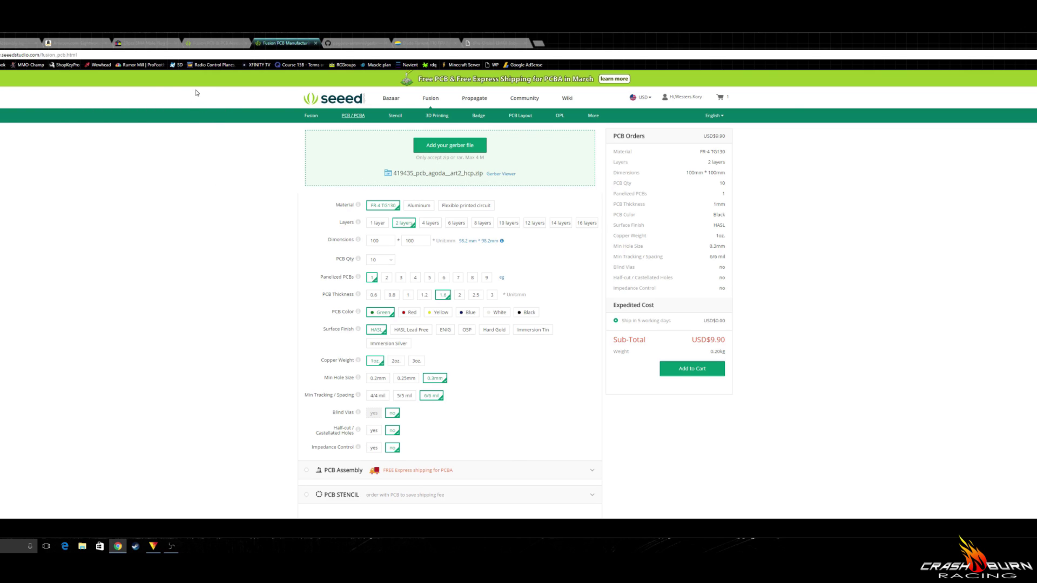
# Step: Look over eBay's 20pcs SMA Male Plug RG402 listing, then the Amazon Eightwood RG402 cable listing
pyautogui.click(143, 43)
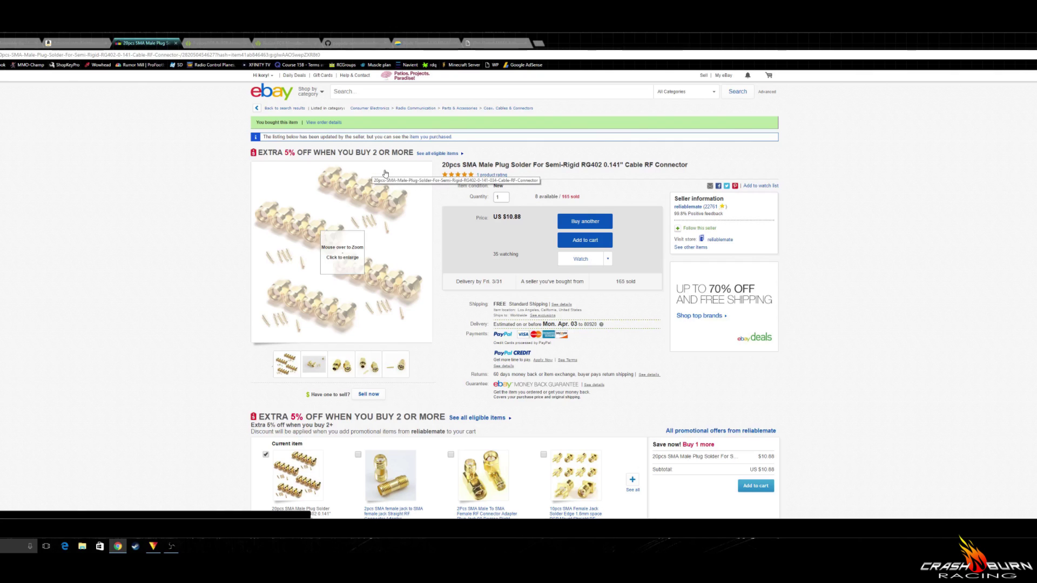
pyautogui.scroll(-2, 468, 266)
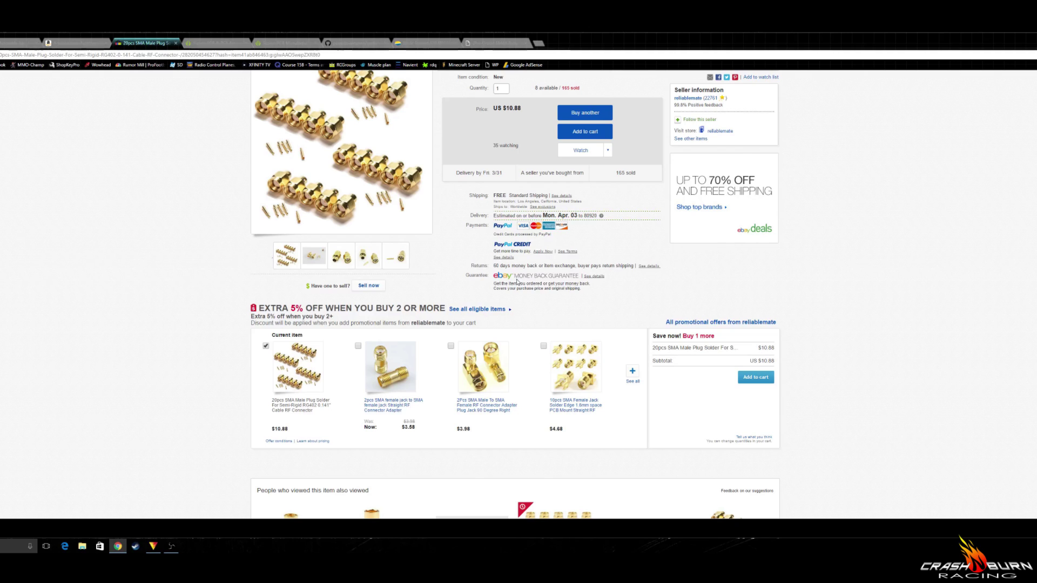
pyautogui.scroll(2, 516, 281)
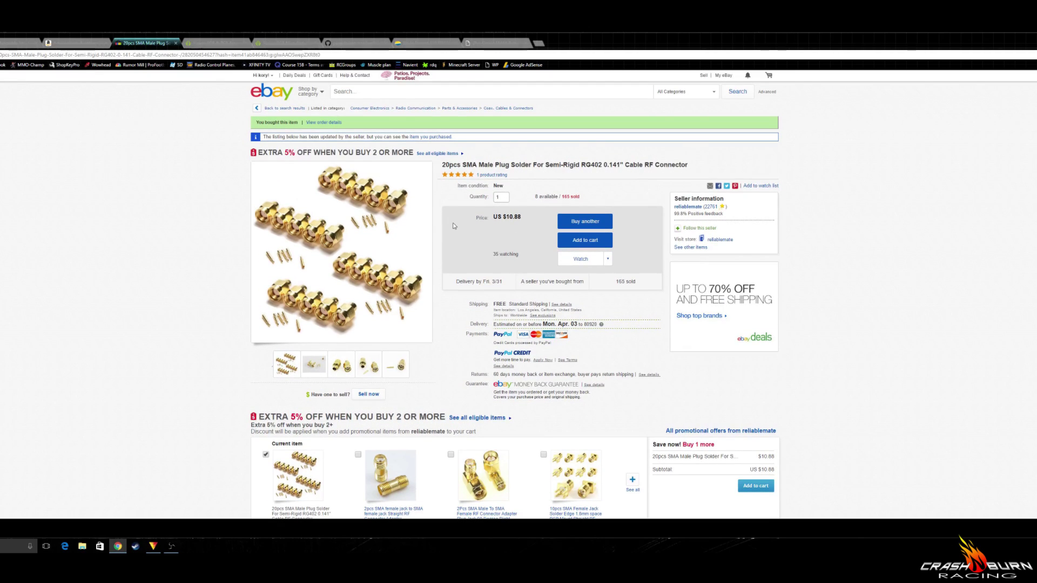
pyautogui.moveTo(348, 255)
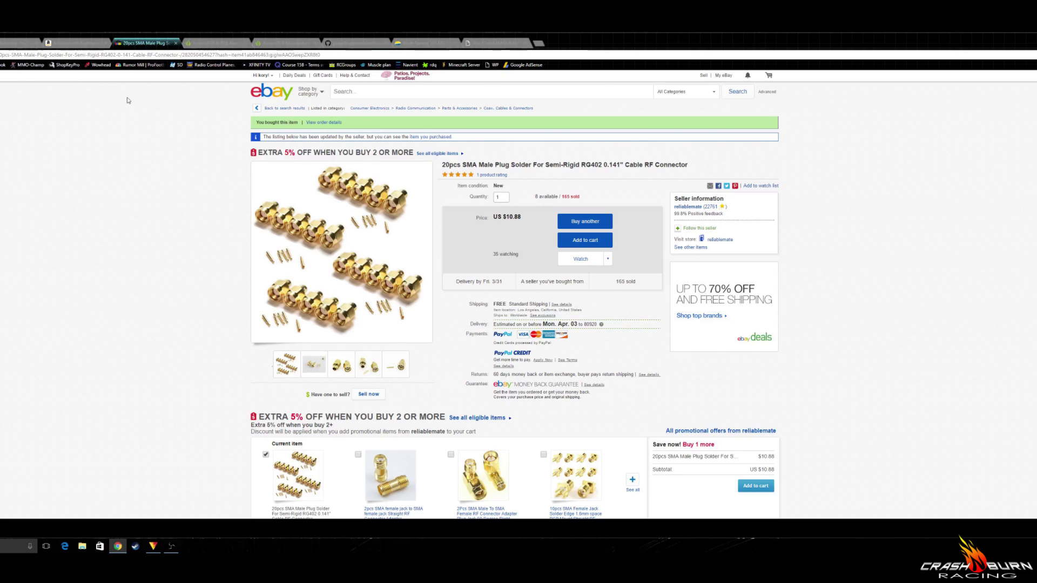
pyautogui.click(86, 46)
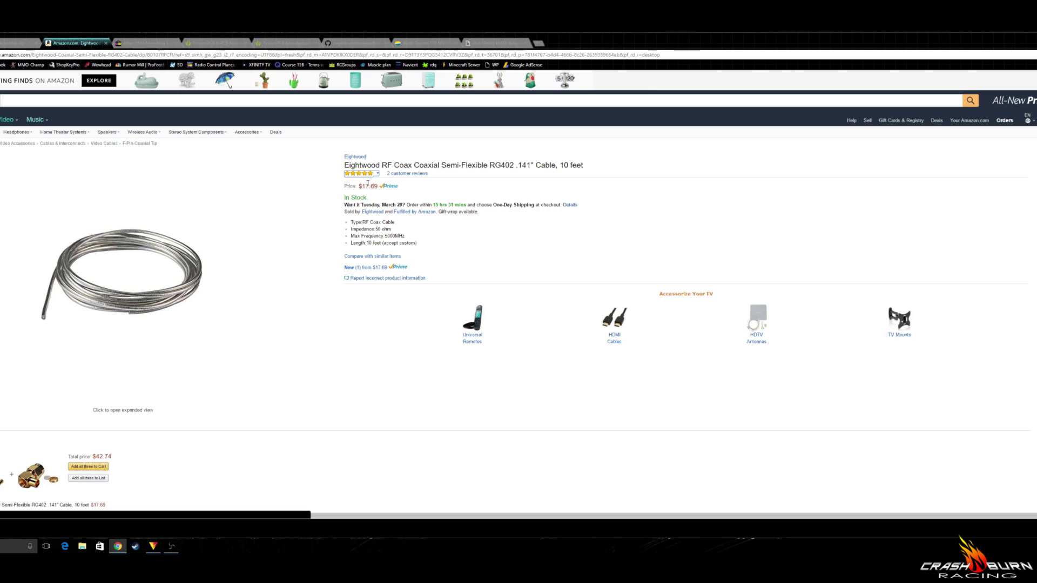
# Step: Go from the Eightwood RG402 cable listing to the $2.99 Pagoda Assembly Jig page
pyautogui.moveTo(367, 175)
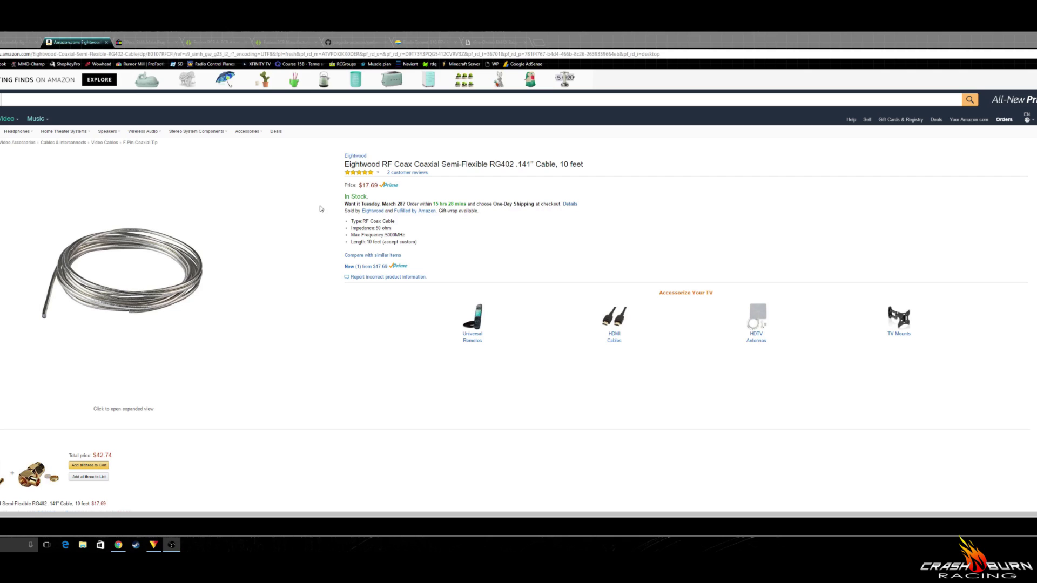
pyautogui.click(11, 42)
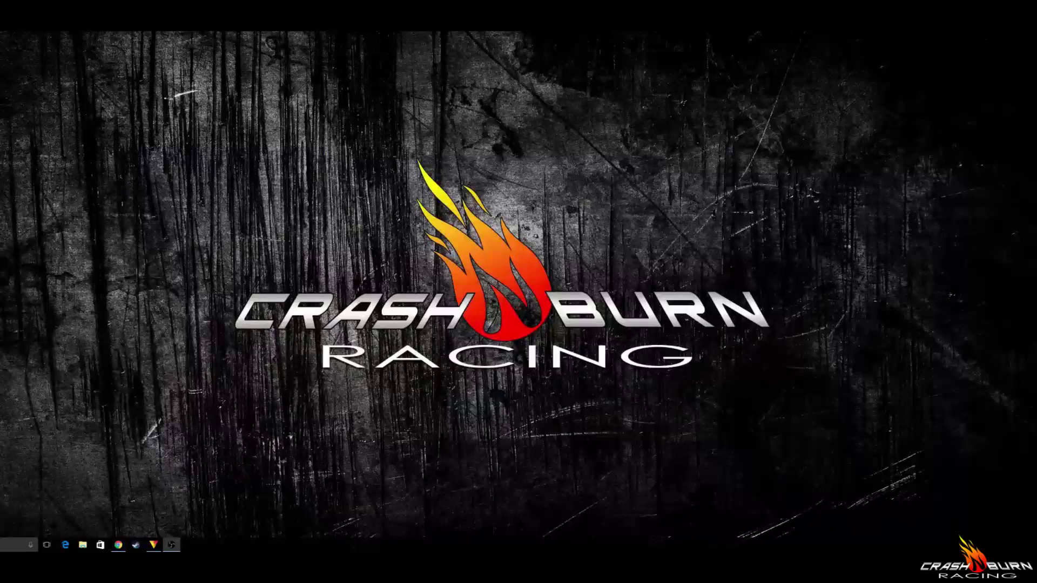
# Step: Open pagoda2-photo1 from the video folder in Photos to view the red LHCP Pagoda-2 antenna
pyautogui.click(83, 544)
pyautogui.click(633, 198)
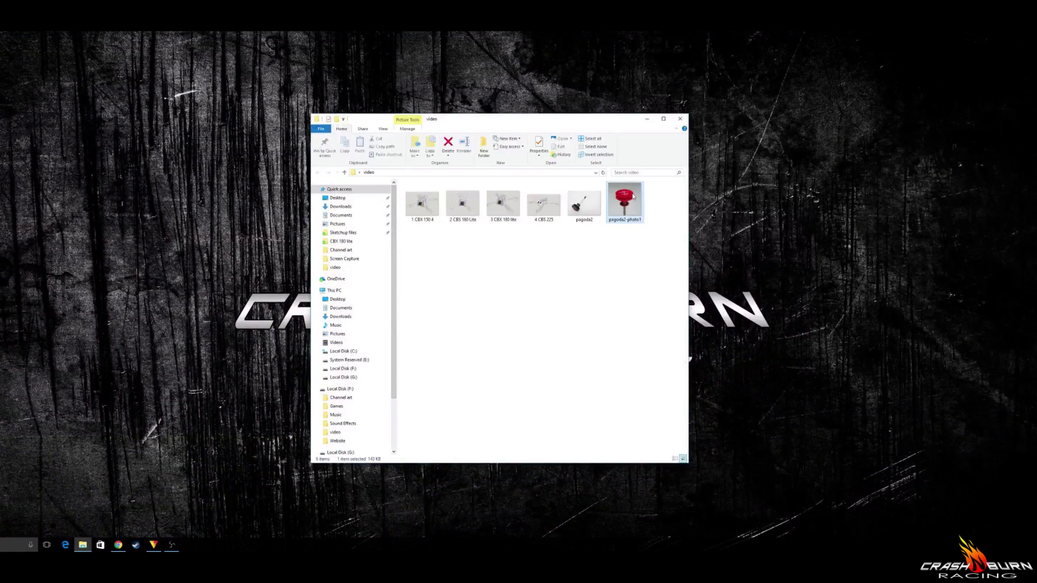
pyautogui.doubleClick(633, 197)
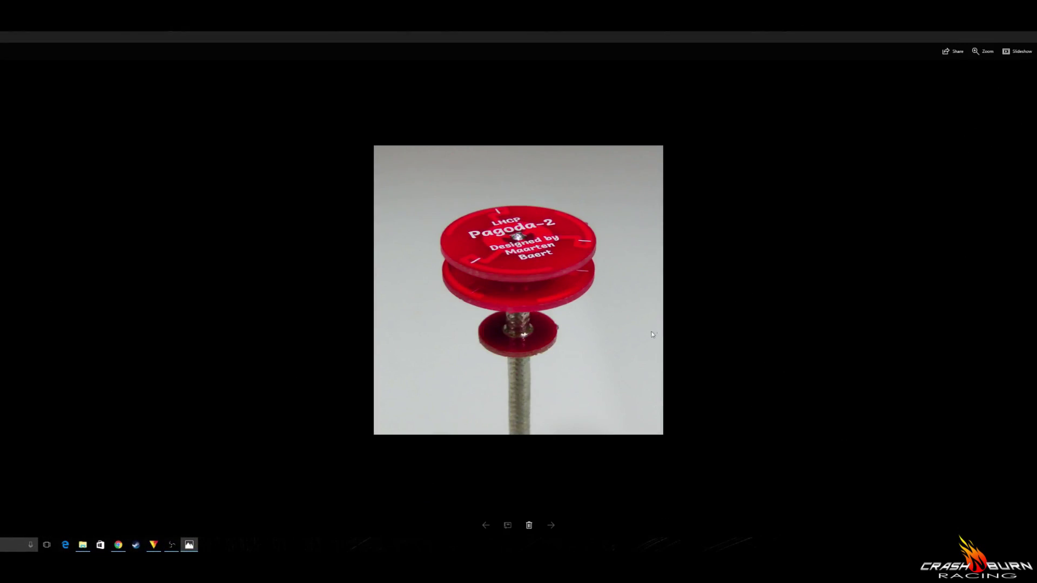